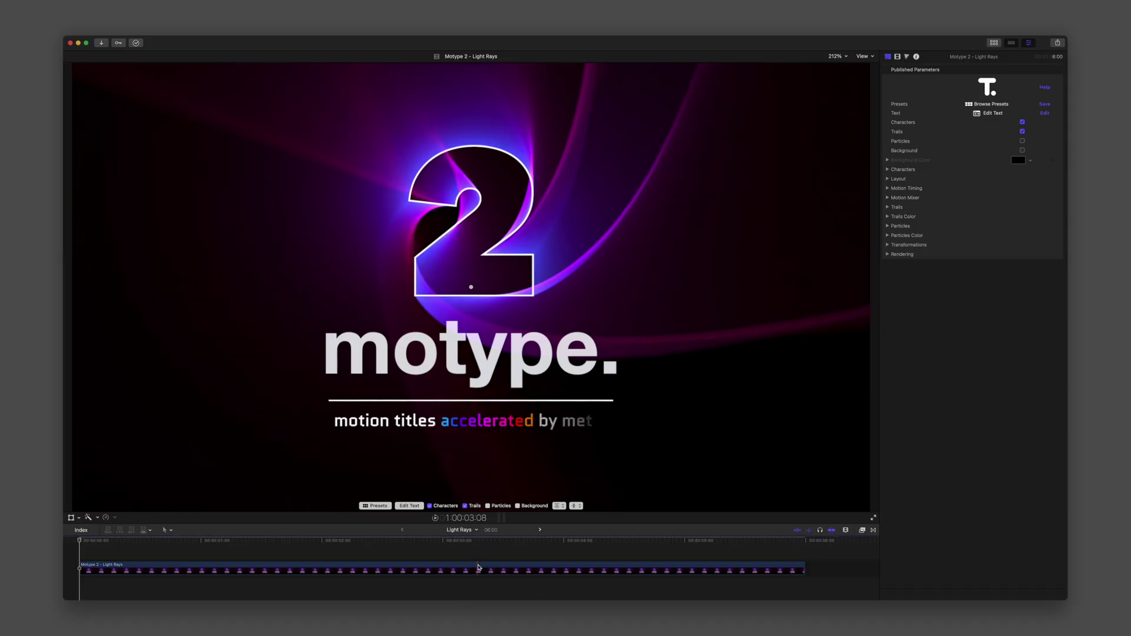
# Step: Play the Motype 2 Light Rays title clip to preview its 'motype.' trail animation
pyautogui.click(479, 567)
pyautogui.press('space')
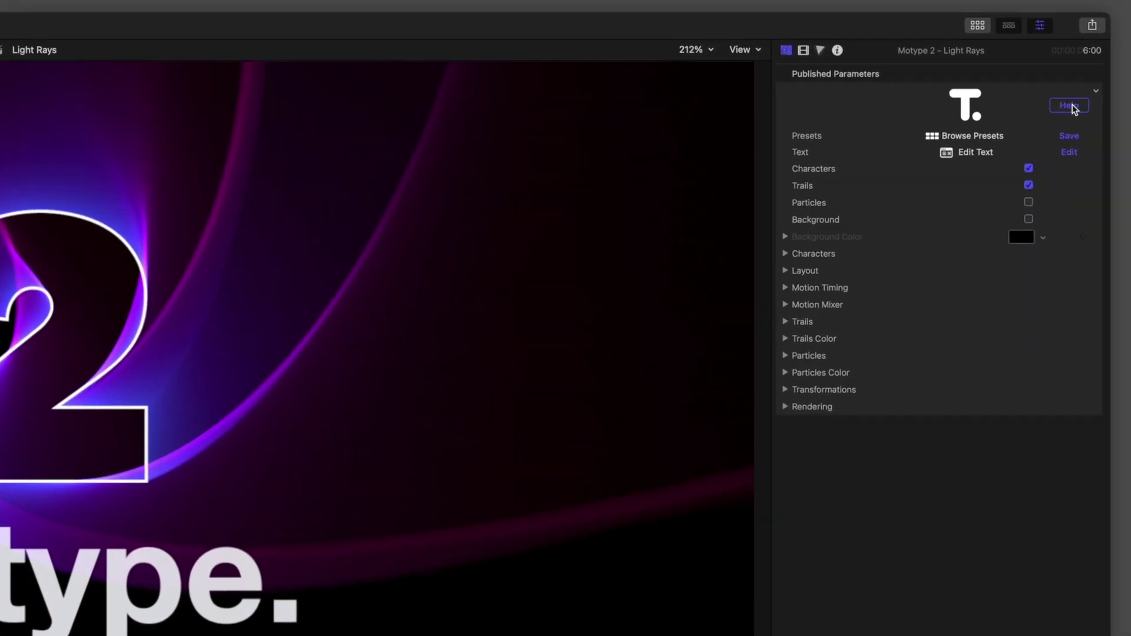
# Step: Open the Motype 2 help page and expand its Trails Color and Trails explanations
pyautogui.click(1072, 108)
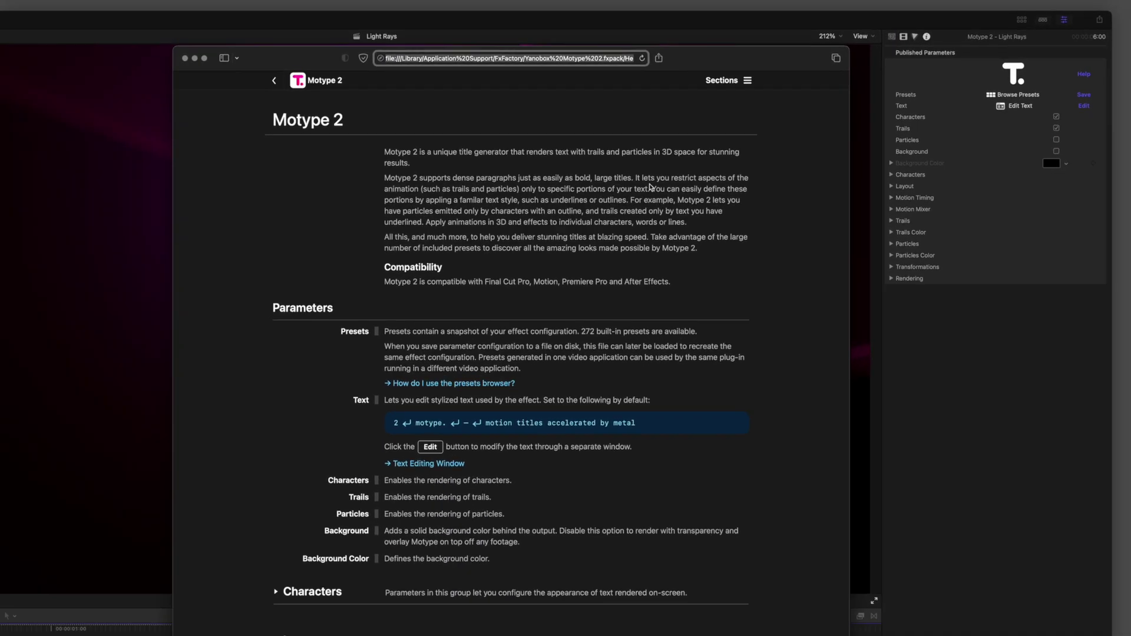
pyautogui.scroll(-6, 396, 368)
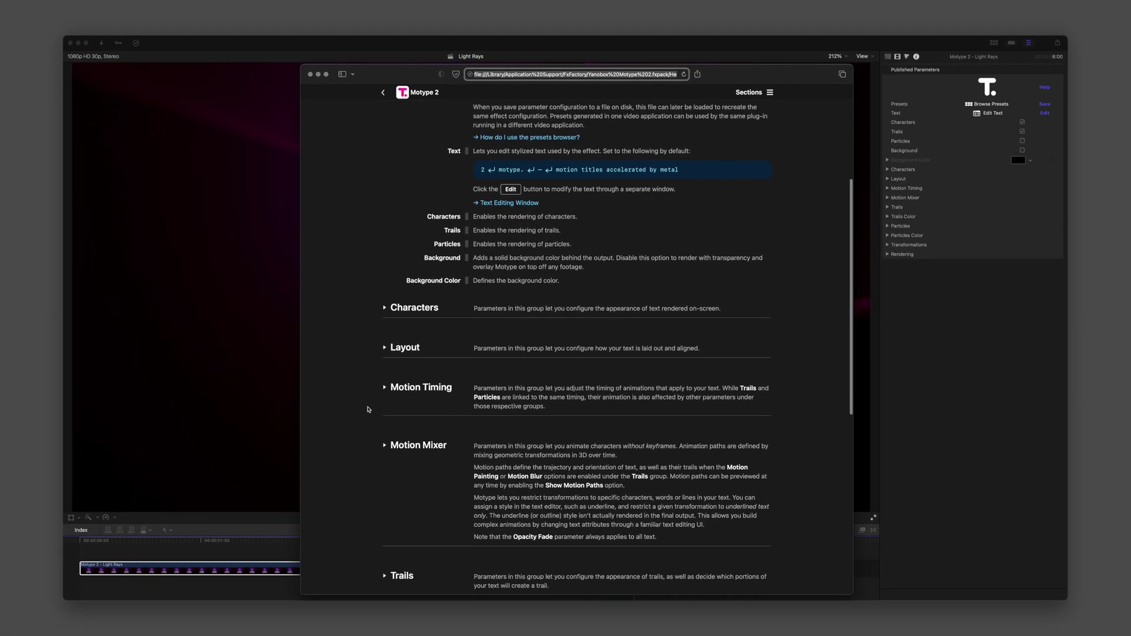
pyautogui.scroll(-5, 368, 410)
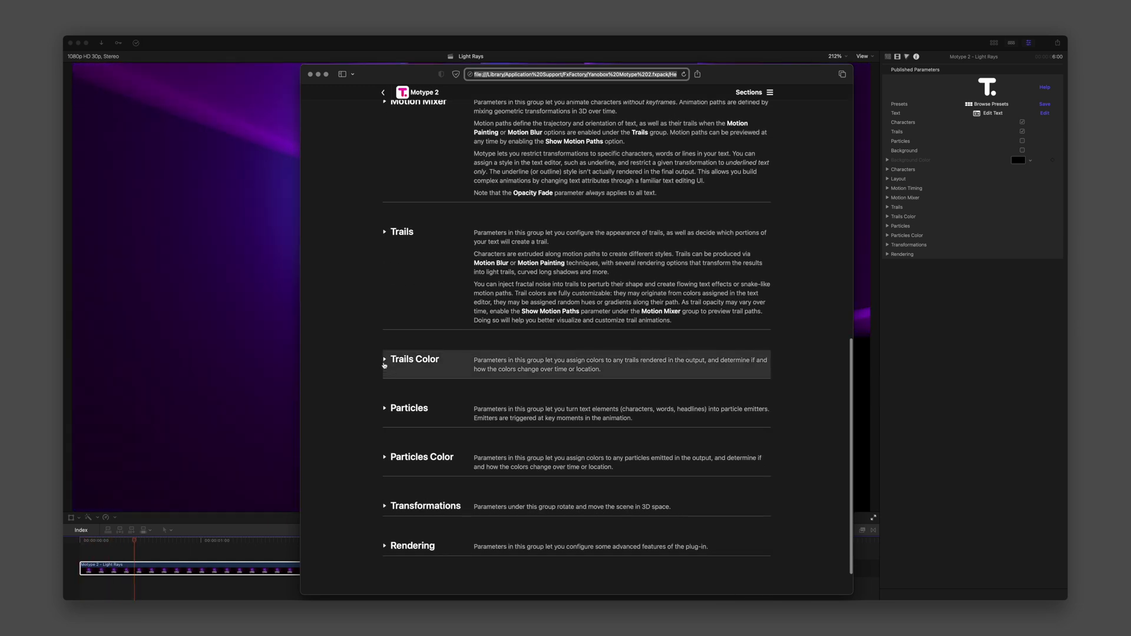
pyautogui.click(384, 360)
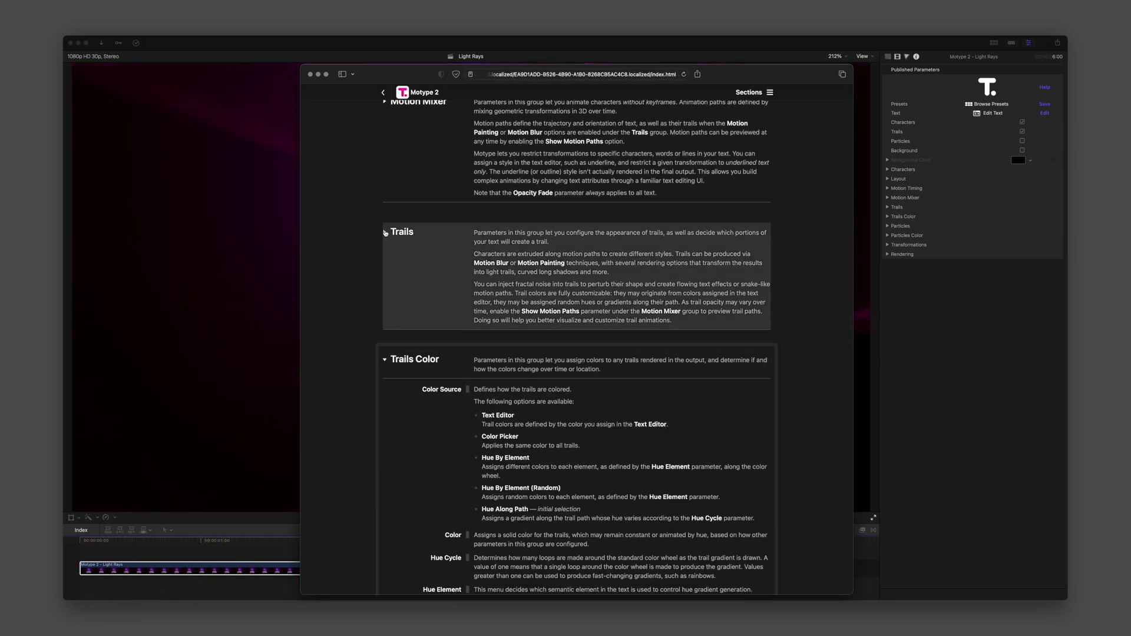
pyautogui.click(385, 232)
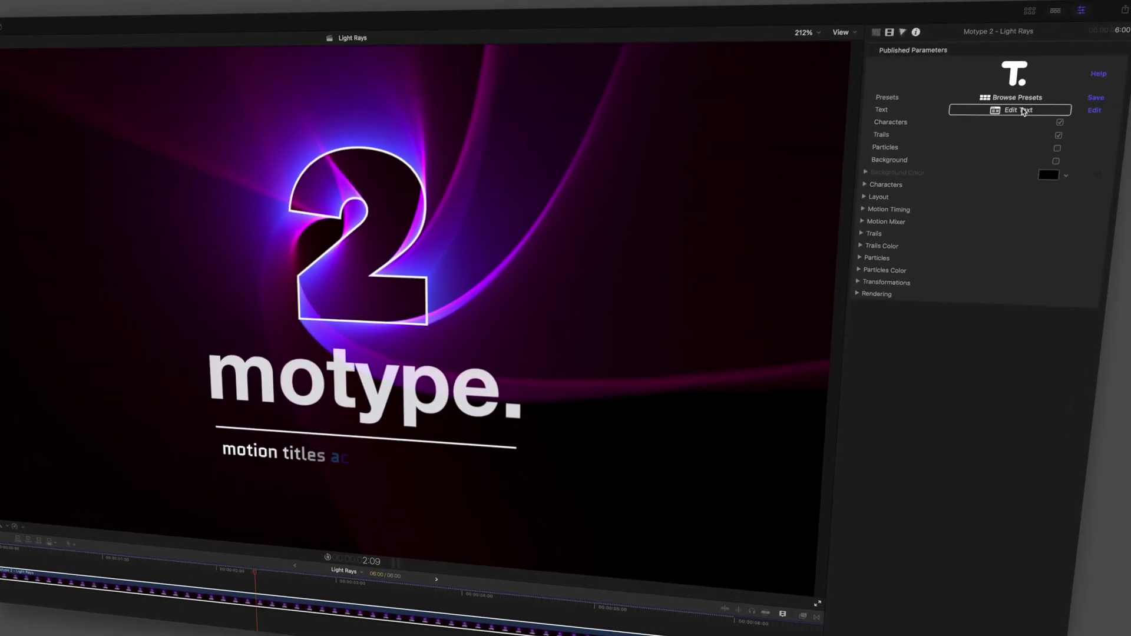
pyautogui.click(1031, 101)
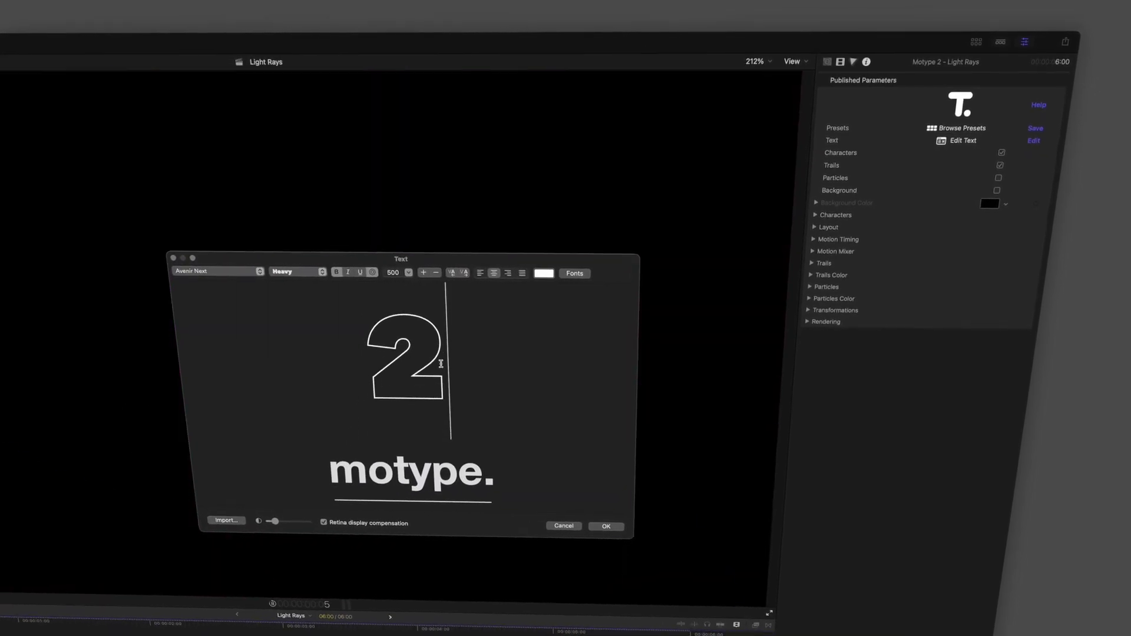
pyautogui.doubleClick(431, 361)
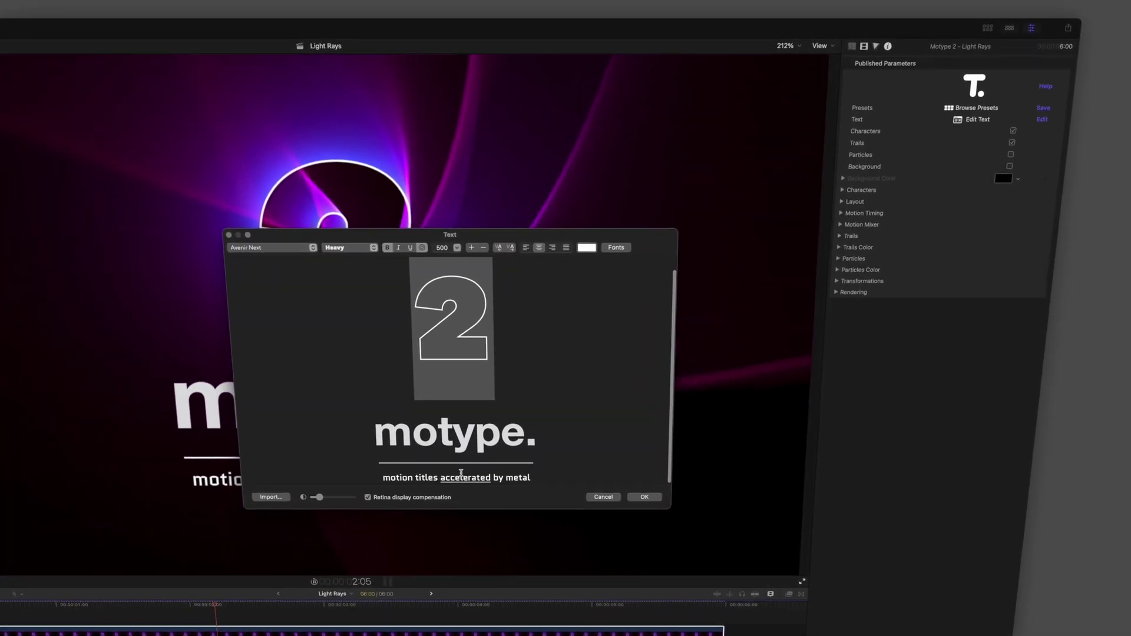
pyautogui.doubleClick(430, 498)
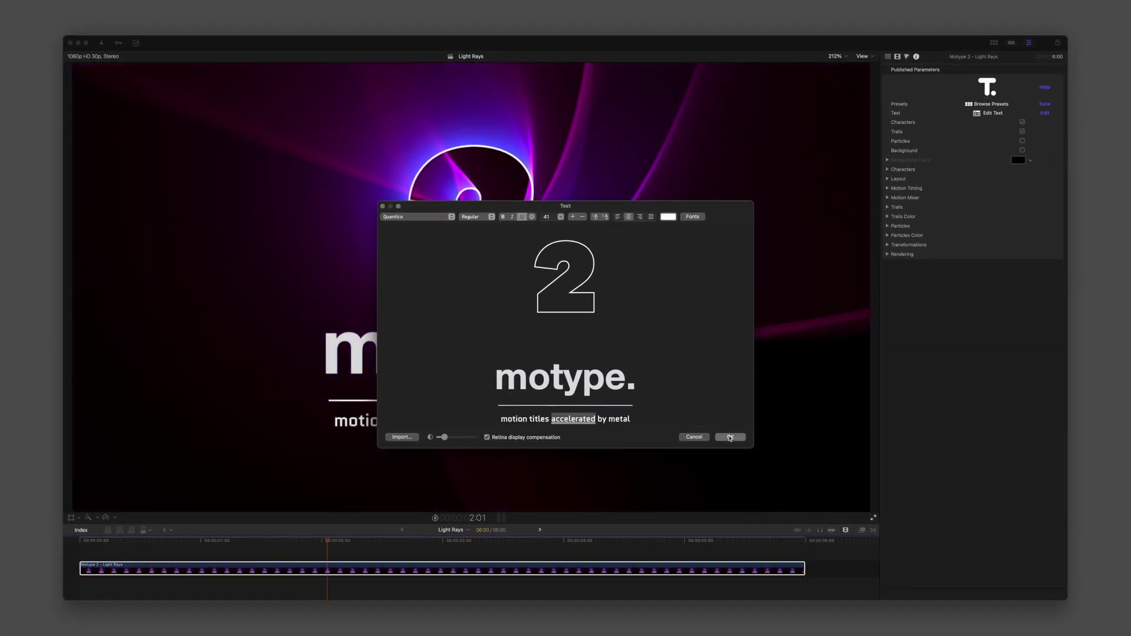
pyautogui.click(730, 437)
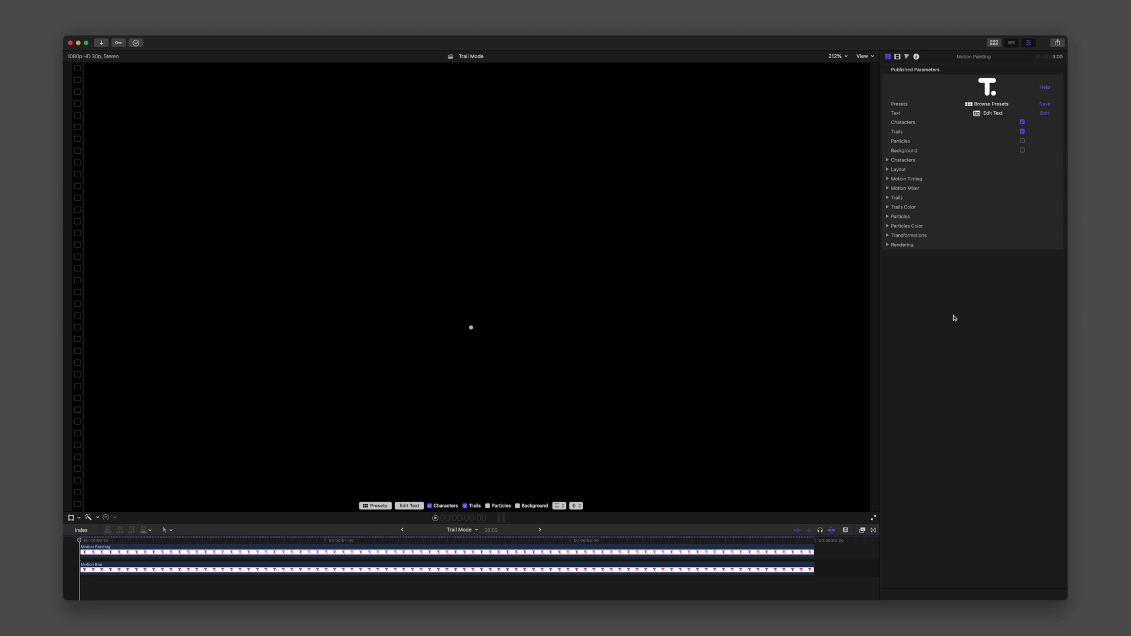
# Step: Play the Trail Mode comparison, expand Trails and Trails Color, and keep Motion Painting as the trail mode
pyautogui.press('space')
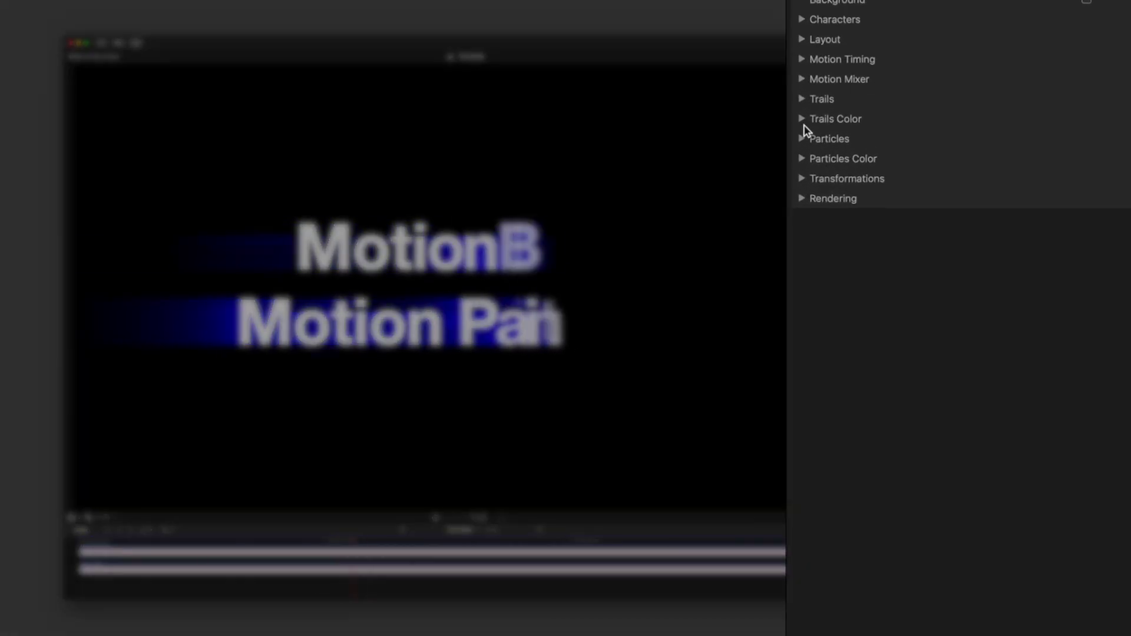
pyautogui.click(888, 207)
pyautogui.click(802, 101)
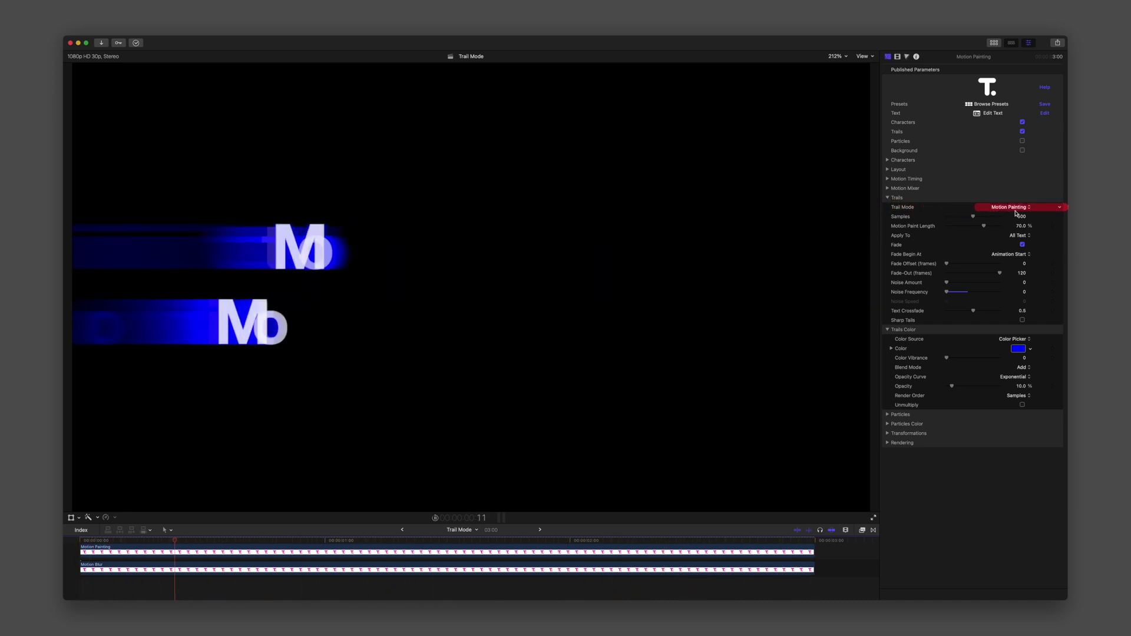
pyautogui.click(1021, 207)
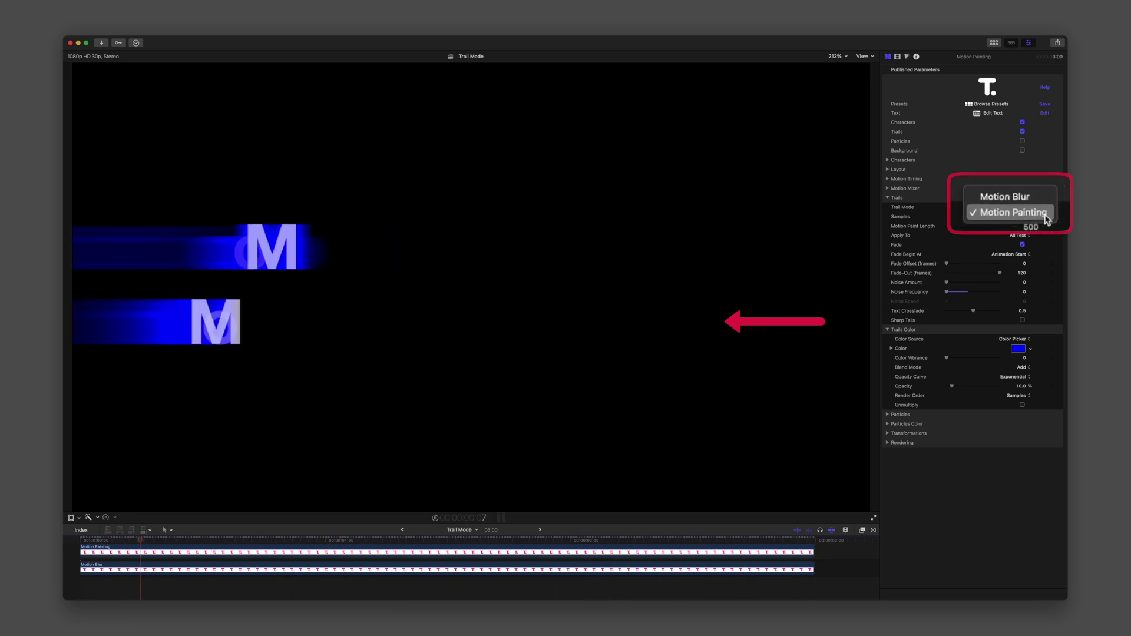
pyautogui.click(1048, 179)
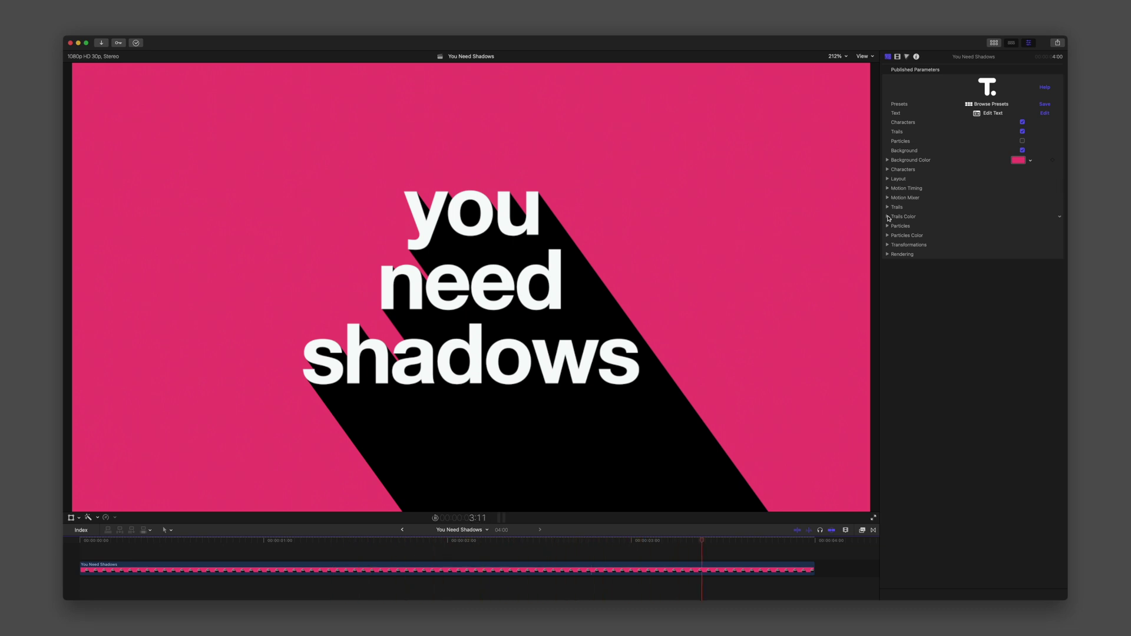
# Step: Expand the Trails settings and set Apply To to Headline so only the headline gets trails
pyautogui.click(888, 217)
pyautogui.click(887, 207)
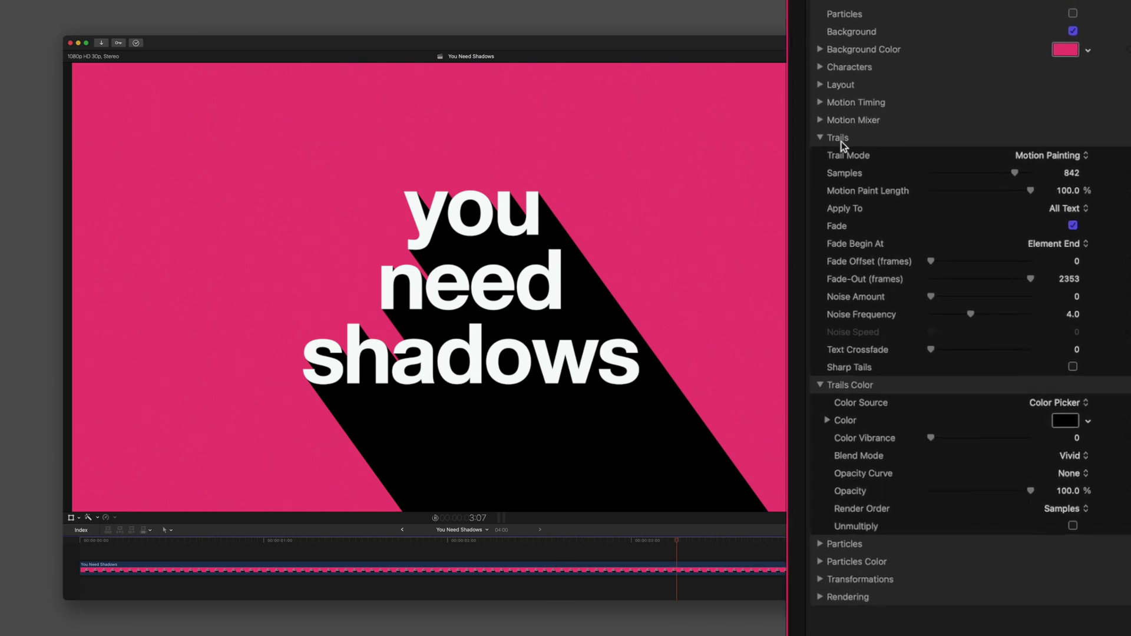
pyautogui.click(1067, 208)
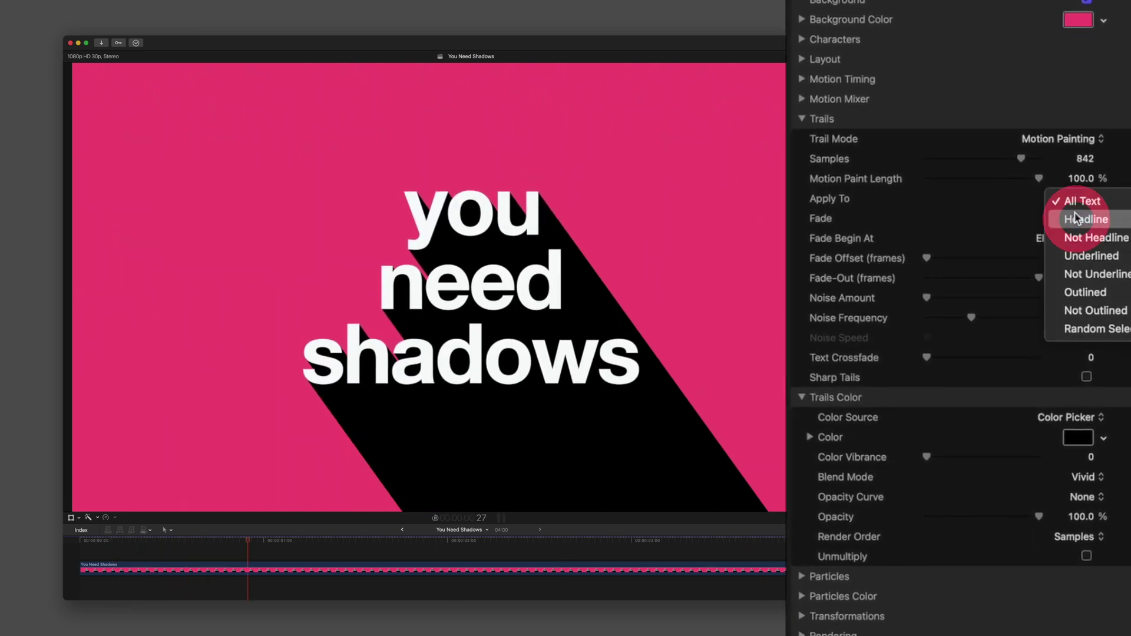
pyautogui.click(1085, 219)
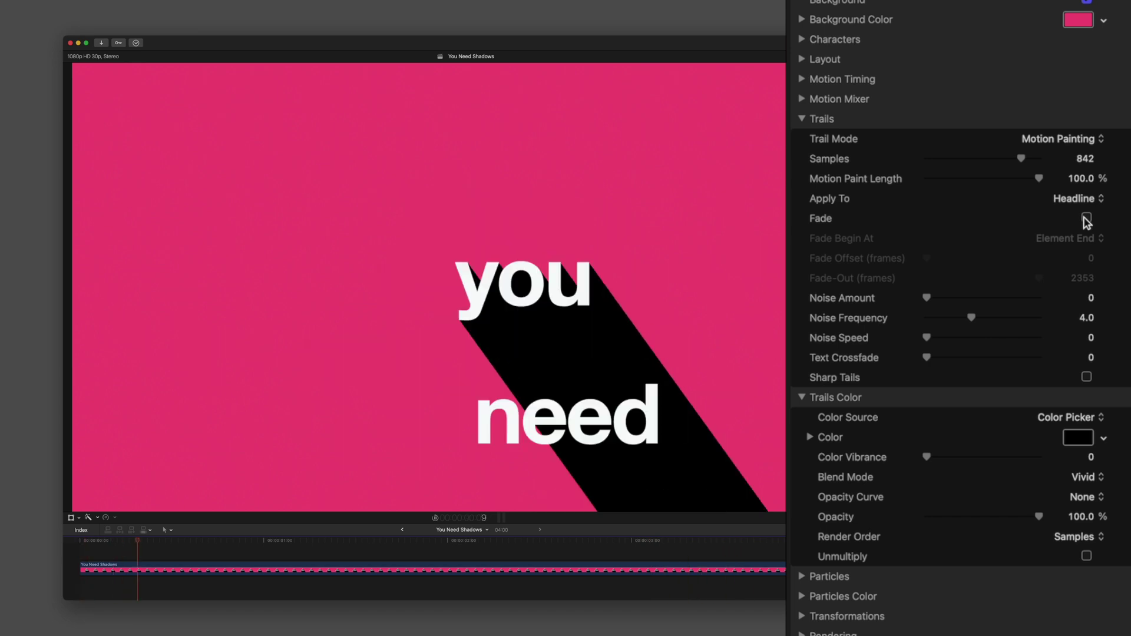
# Step: Add heavy trail noise, raise Noise Speed to 1.0 and Samples to 1000, and re-enable Fade
pyautogui.moveTo(939, 301); pyautogui.dragTo(1064, 319)
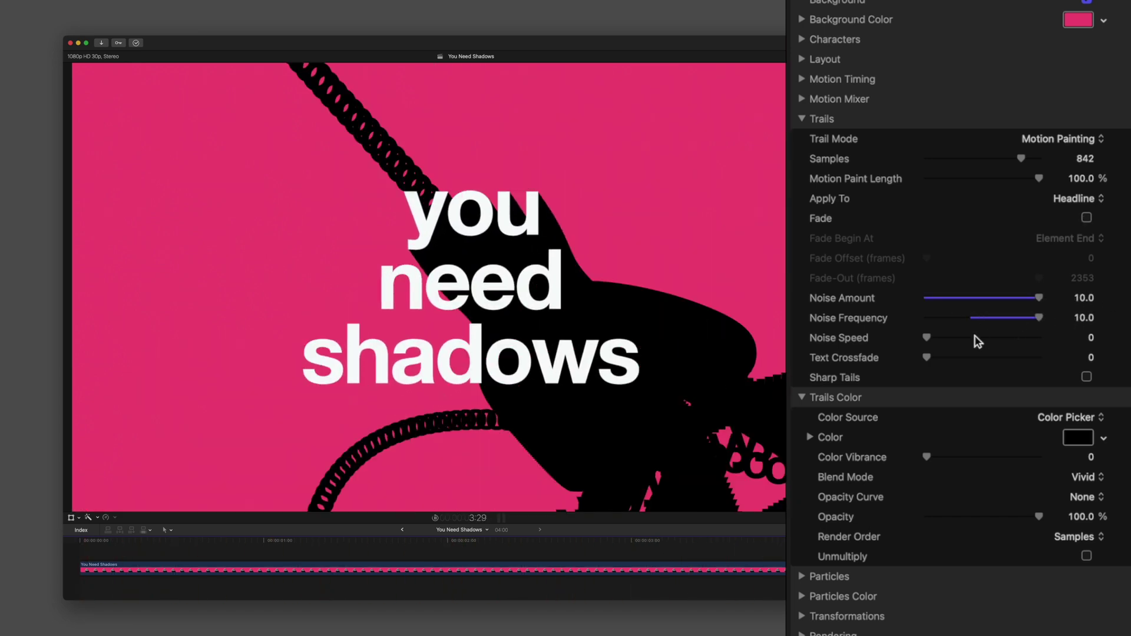
pyautogui.moveTo(934, 337); pyautogui.dragTo(1068, 349)
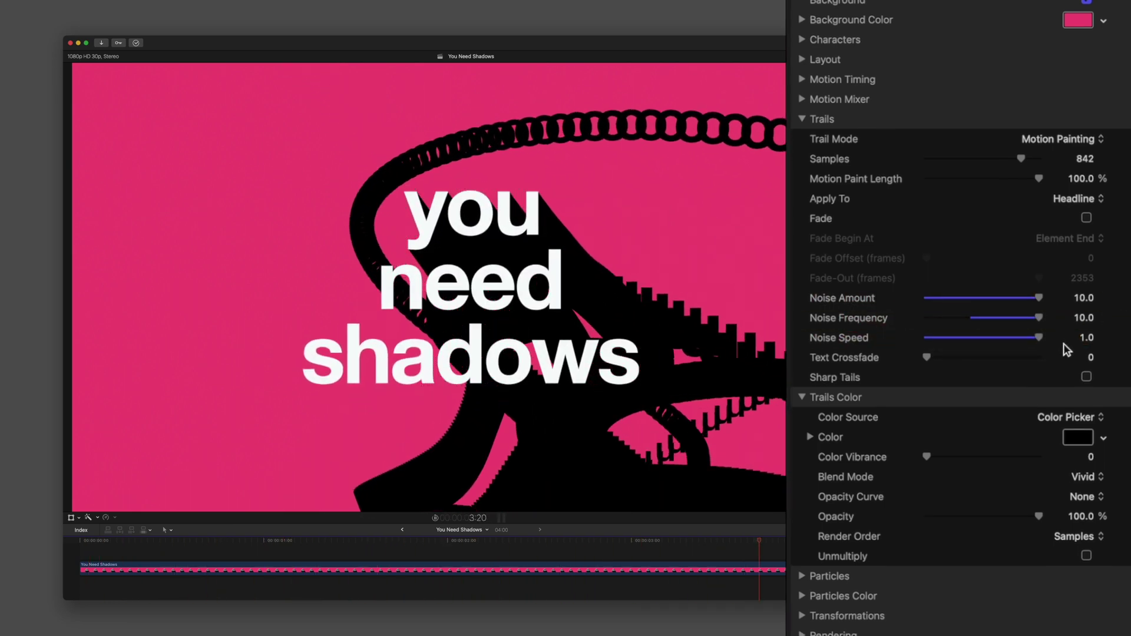
pyautogui.moveTo(1013, 188); pyautogui.dragTo(1028, 188)
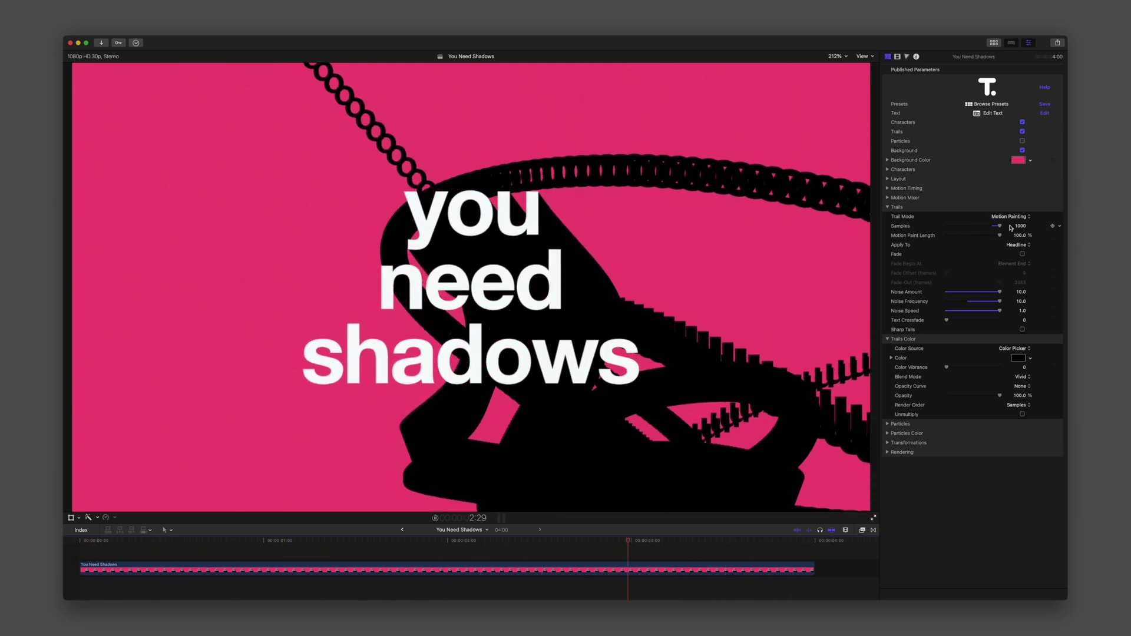
pyautogui.click(1022, 255)
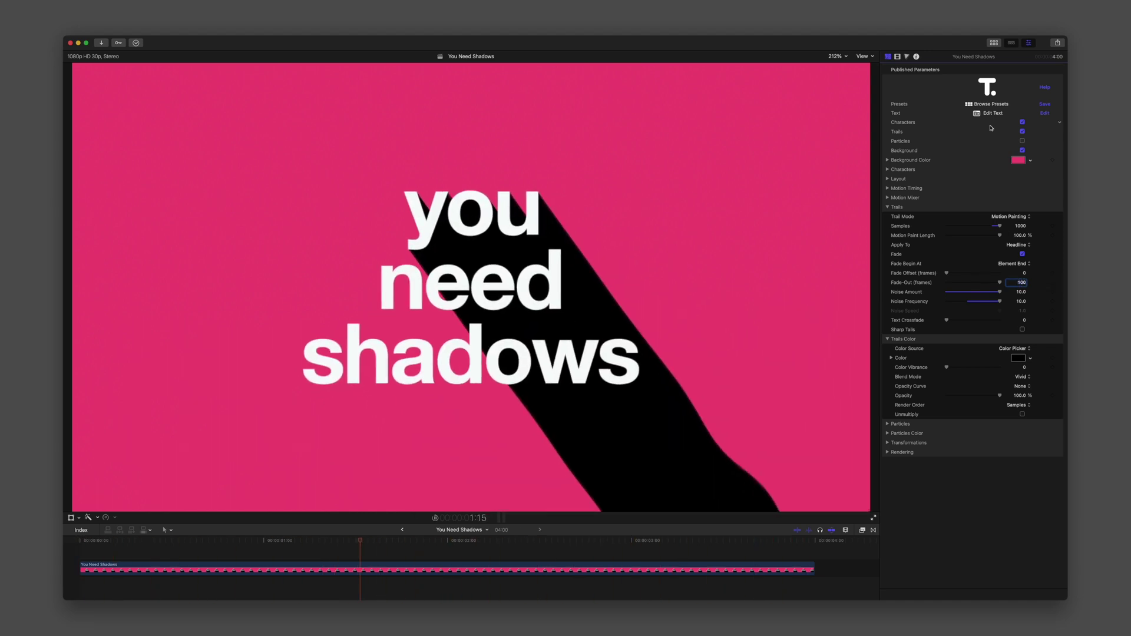
# Step: Apply a 3D Long Shadows Motype preset and set the Trails Color blend mode to Max
pyautogui.click(993, 105)
pyautogui.scroll(-10, 454, 389)
pyautogui.scroll(-3, 454, 388)
pyautogui.doubleClick(487, 361)
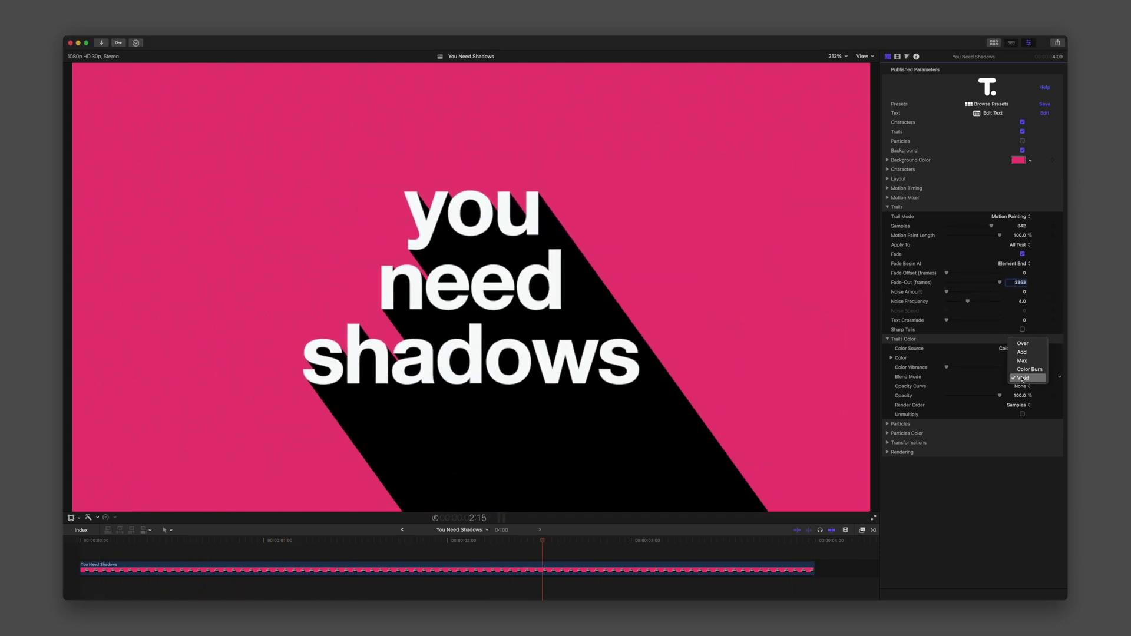
pyautogui.click(1024, 361)
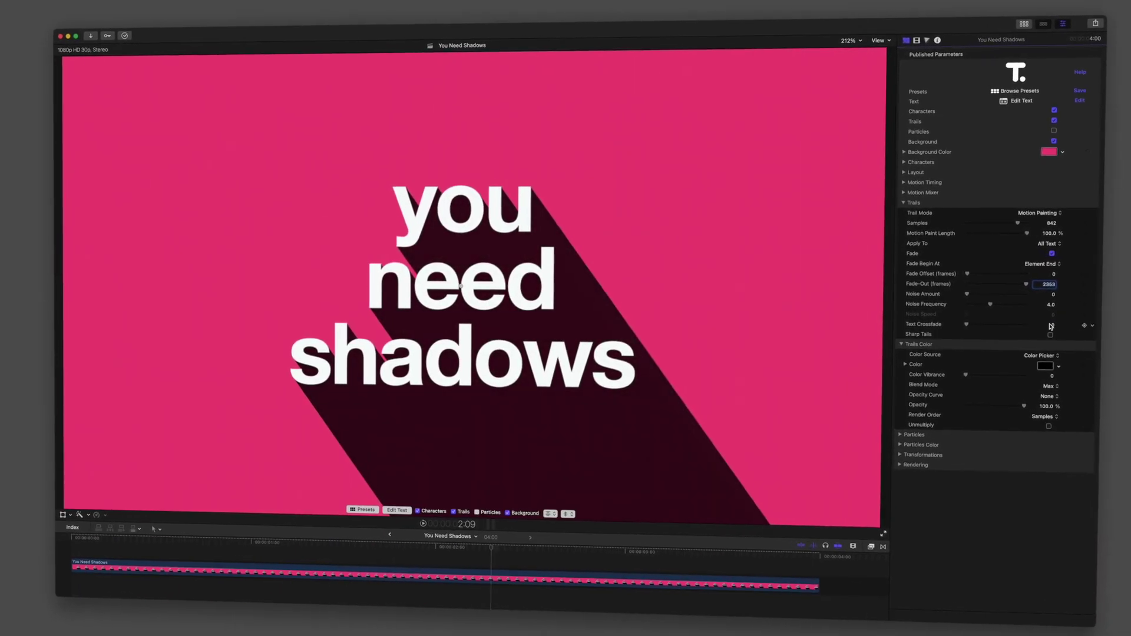
pyautogui.click(1063, 287)
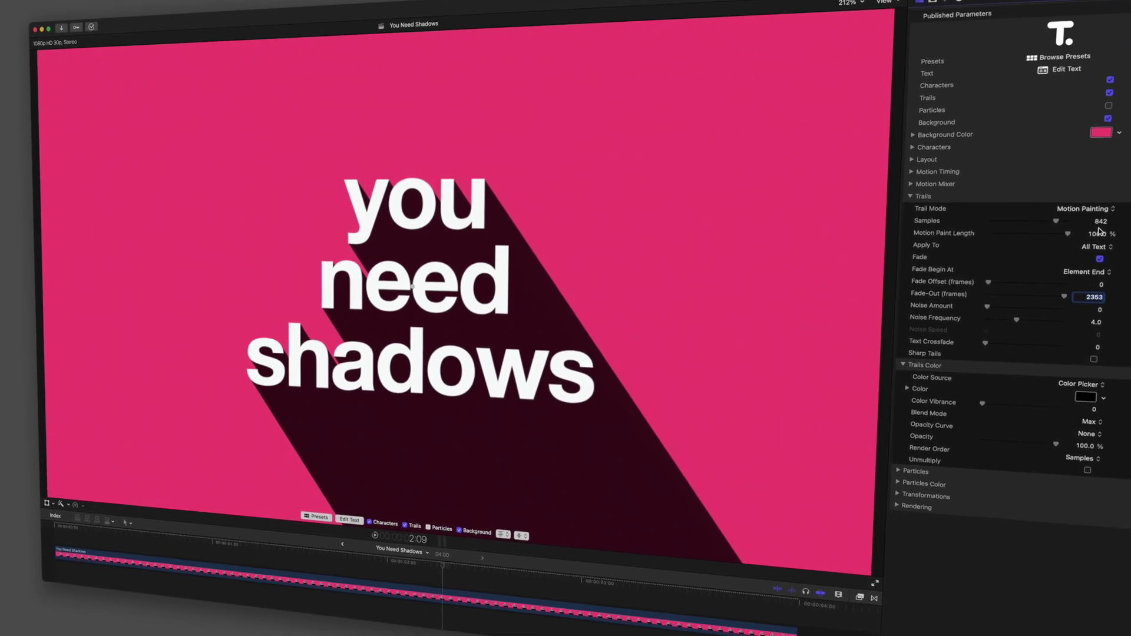
# Step: Set the Motion Paint Length to 10
pyautogui.click(1098, 235)
pyautogui.write('10')
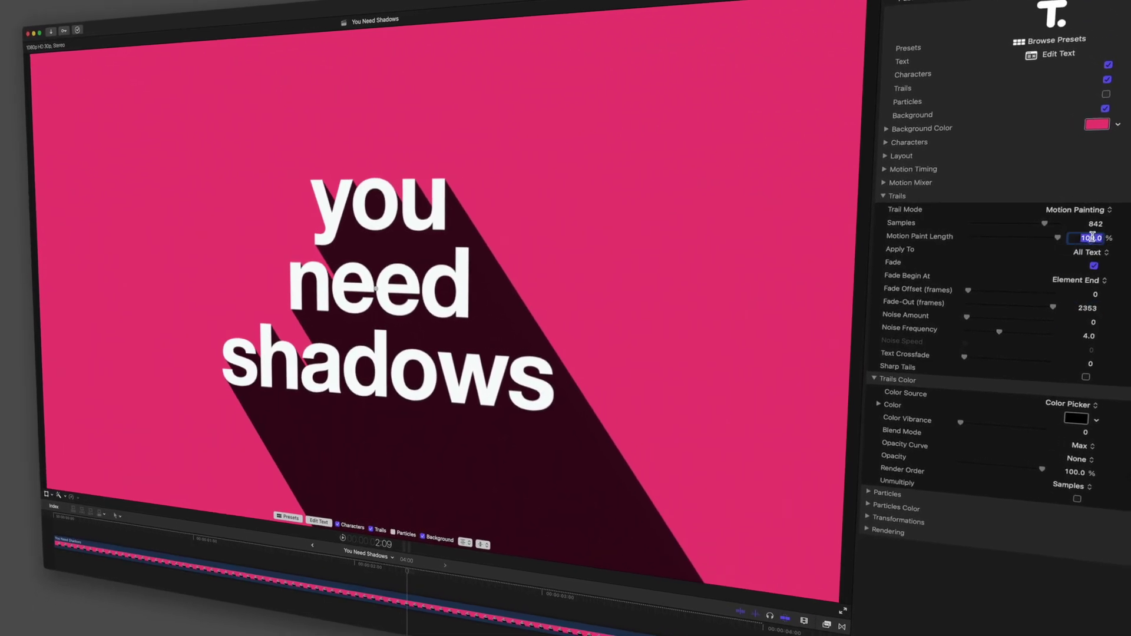
pyautogui.press('Return')
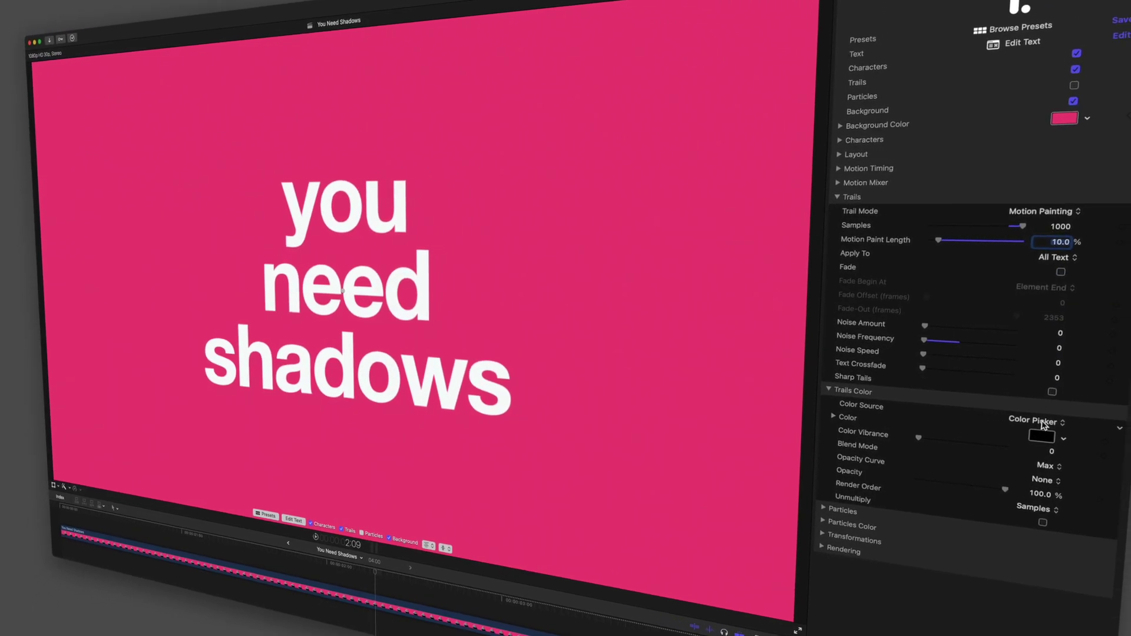
# Step: Colour the trail Licorice black and give its opacity a Quadratic curve
pyautogui.click(1030, 439)
pyautogui.click(1051, 295)
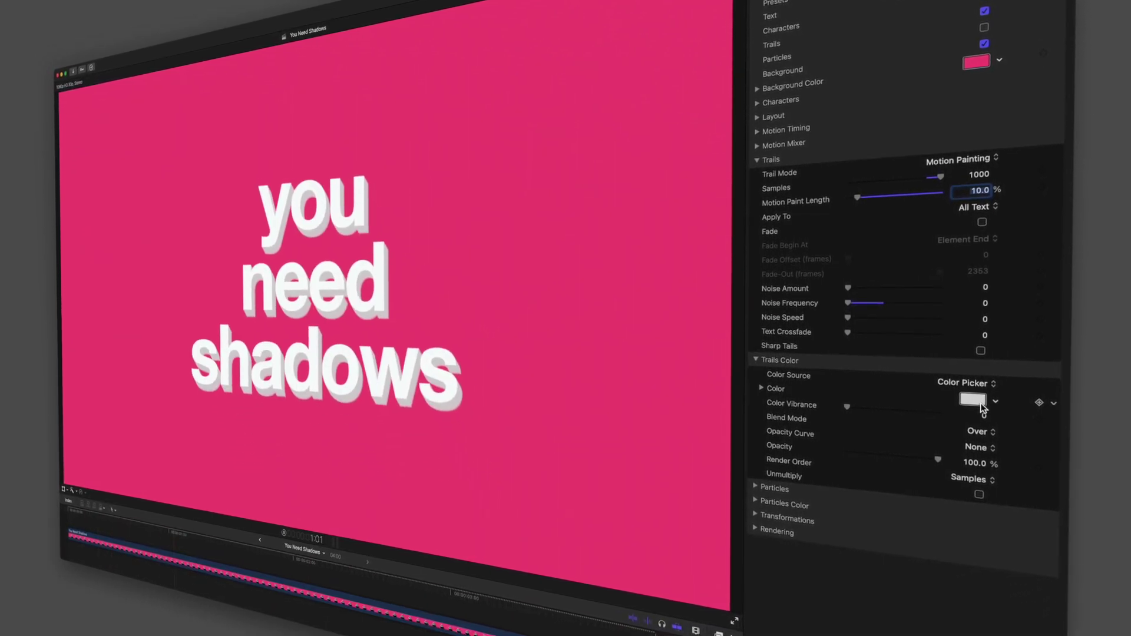
pyautogui.click(973, 394)
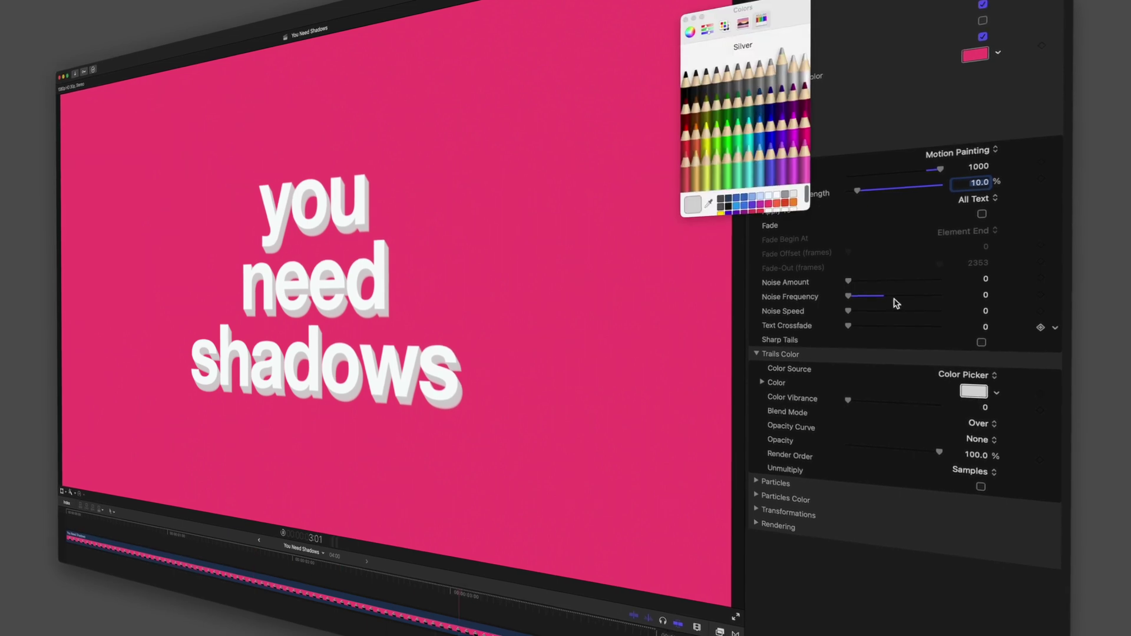
pyautogui.click(685, 72)
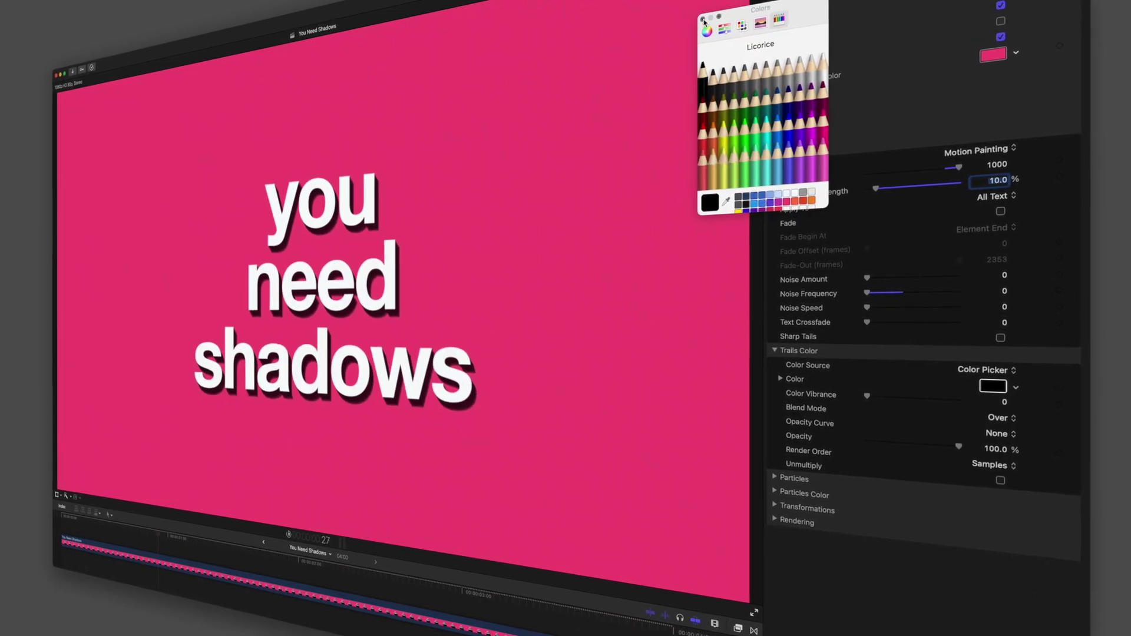
pyautogui.click(697, 18)
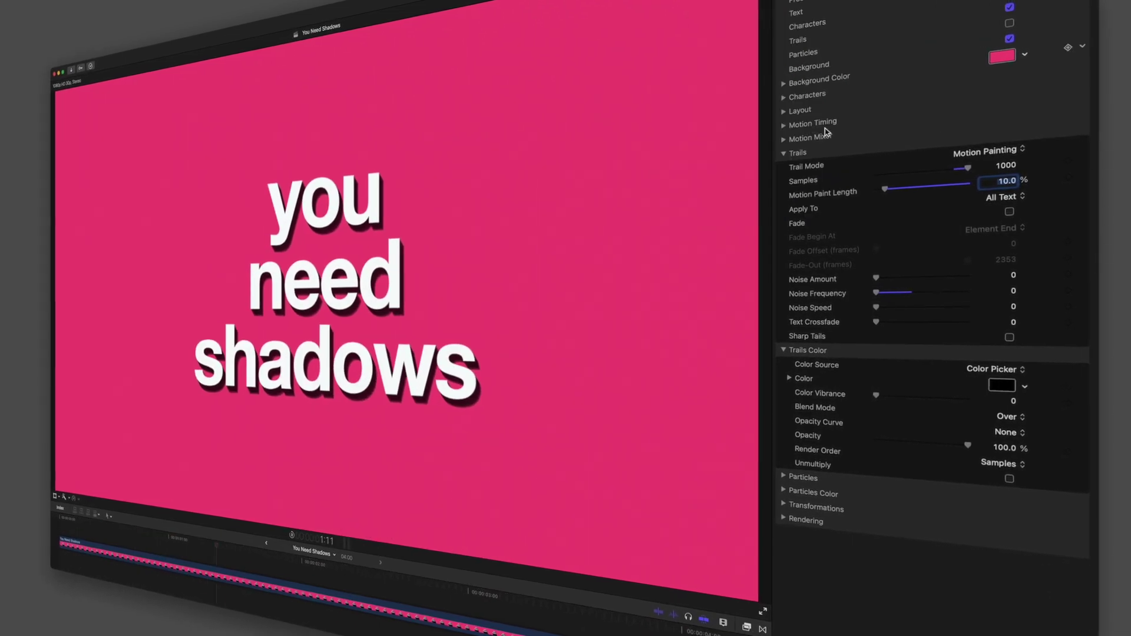
pyautogui.click(1027, 430)
pyautogui.click(1030, 447)
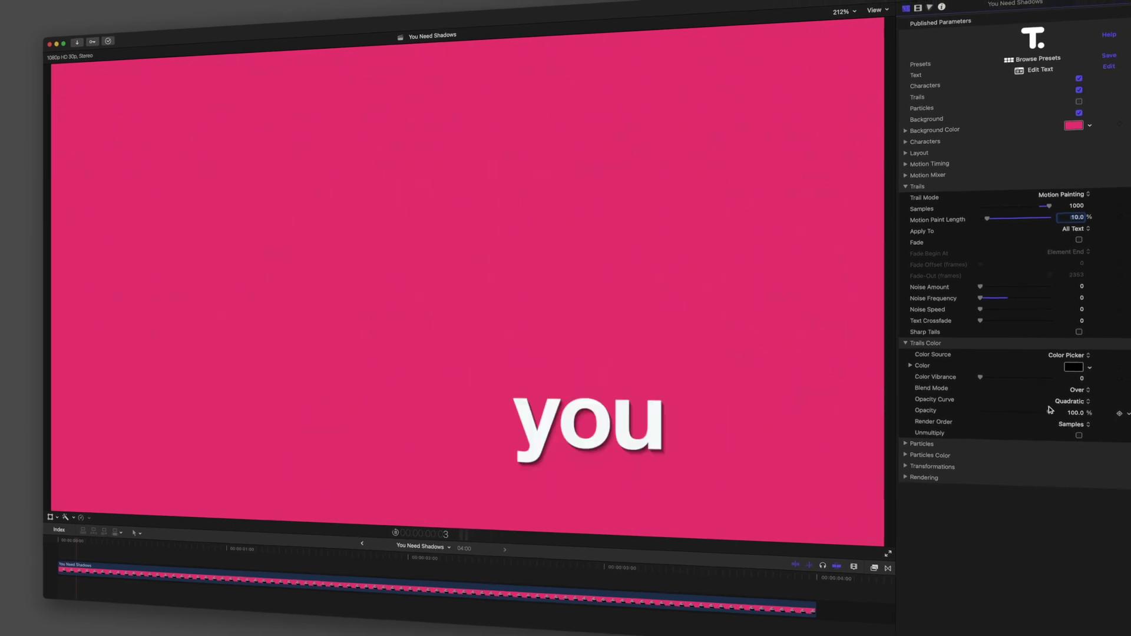
# Step: Tilt the title in 3D with a negative Rotation X, then reveal the Motion Mixer settings
pyautogui.click(905, 459)
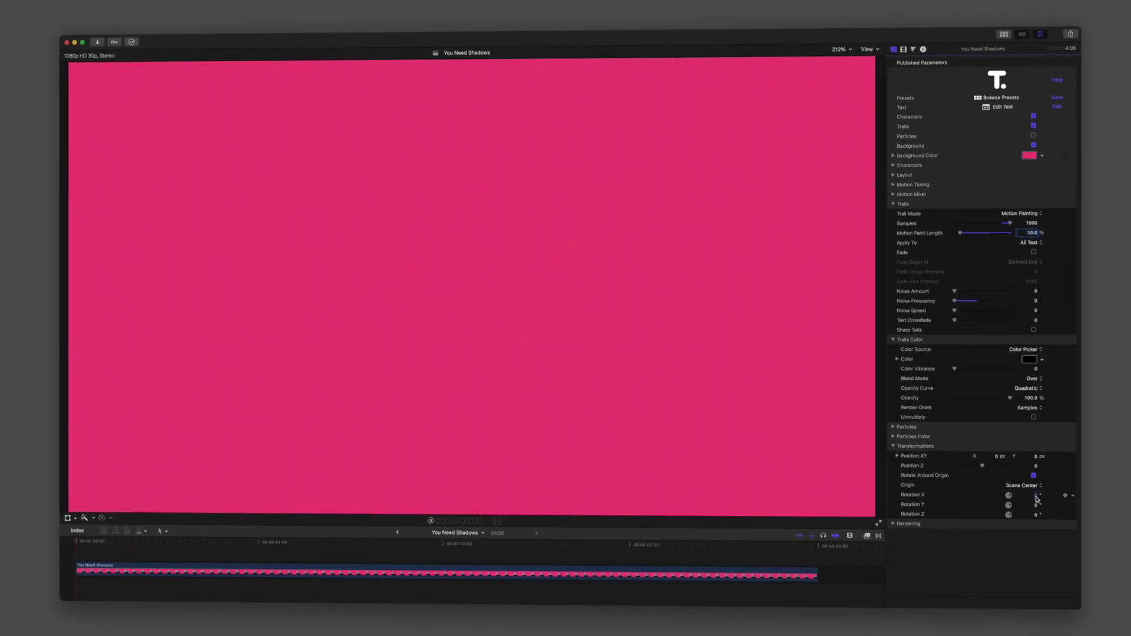
pyautogui.moveTo(1040, 501); pyautogui.dragTo(1016, 502)
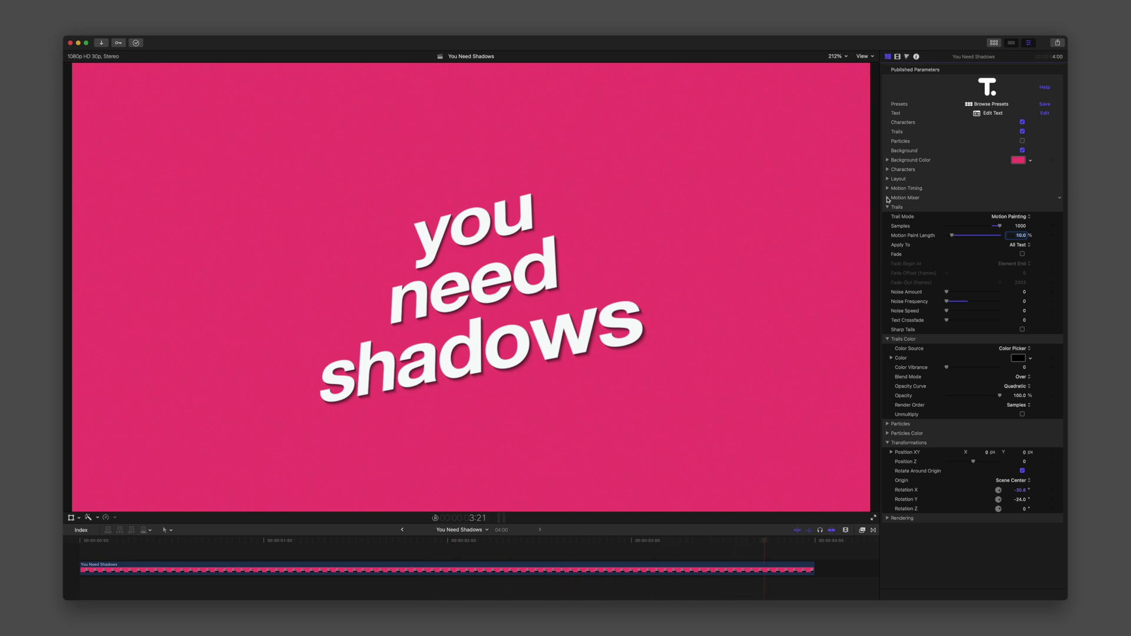
pyautogui.click(888, 198)
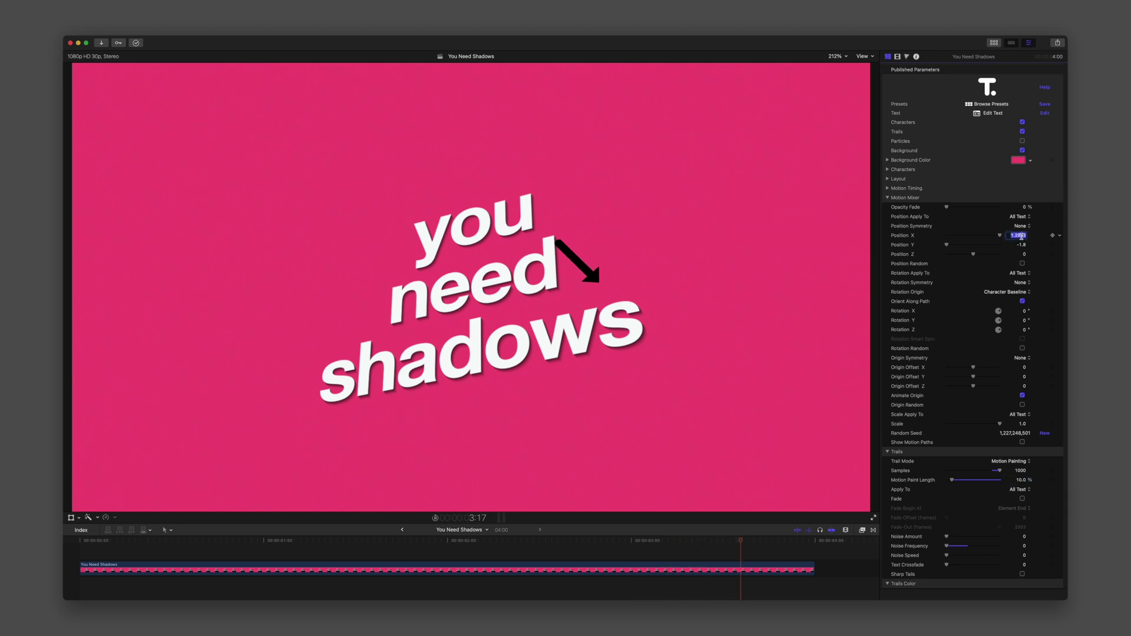
# Step: Add a minus sign to the Motion Mixer Position X value to flip the shadow offset
pyautogui.write('-.12')
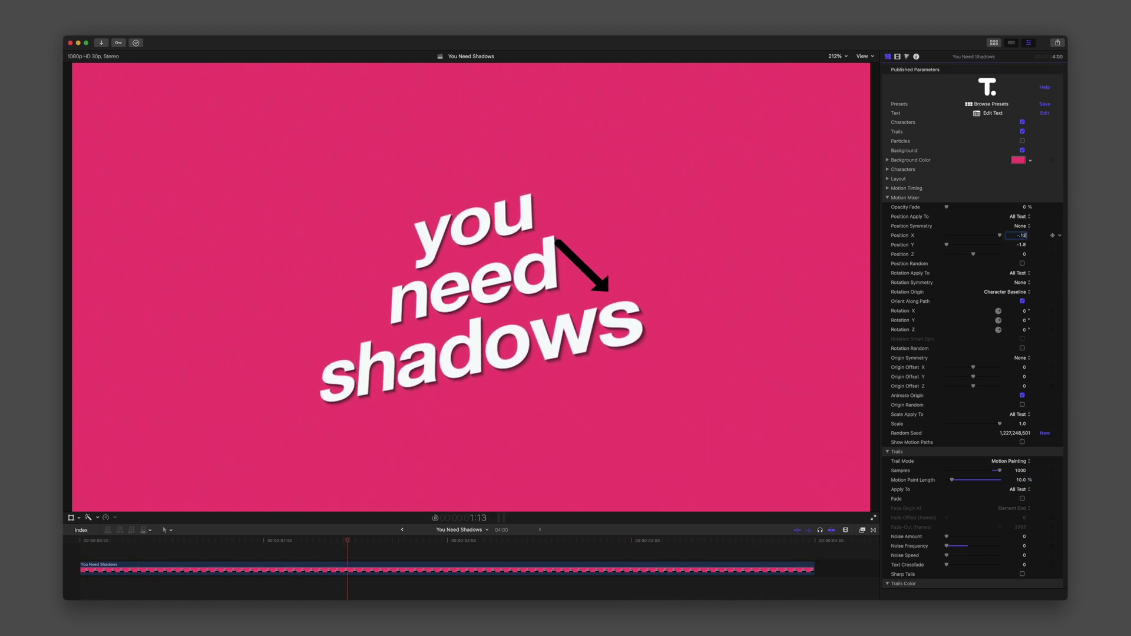